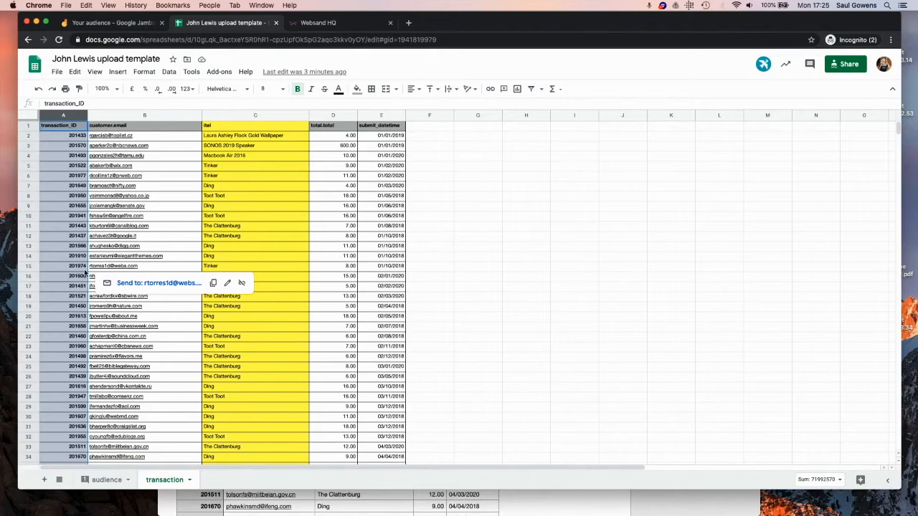
Step: Rename the column C header in the transaction sheet to item_name
mouse_move(121, 271)
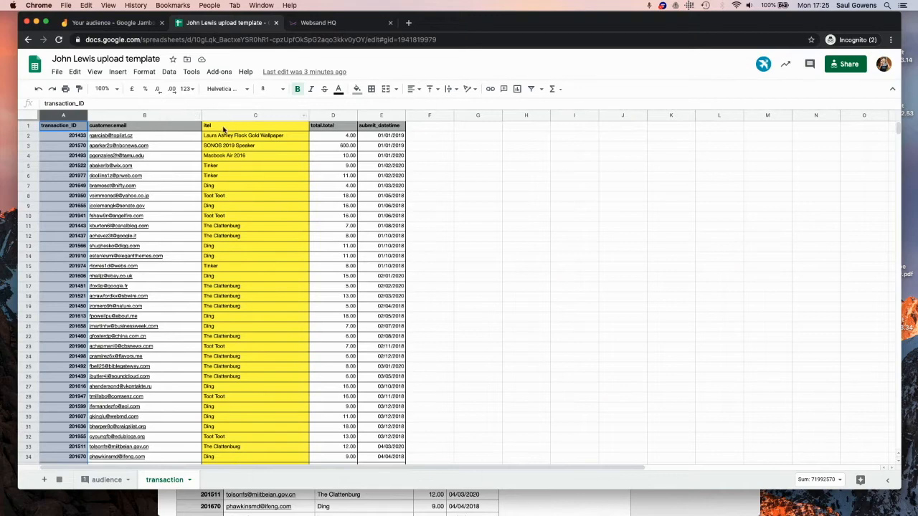
click(219, 127)
double_click(219, 127)
key(BackSpace)
text(m_name)
key(Return)
Step: Look over the total.total and submit_datetime columns and the first item, and check the sheet's CSV download option
click(329, 128)
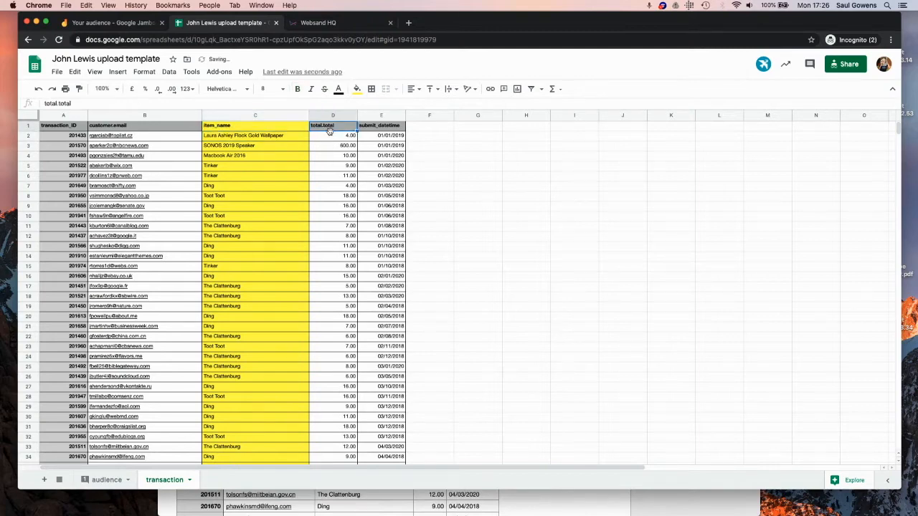
click(331, 115)
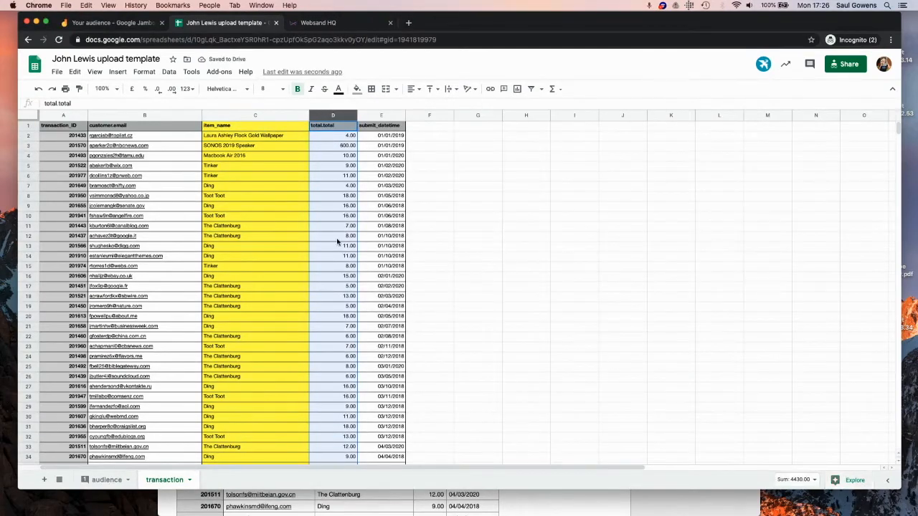
click(372, 117)
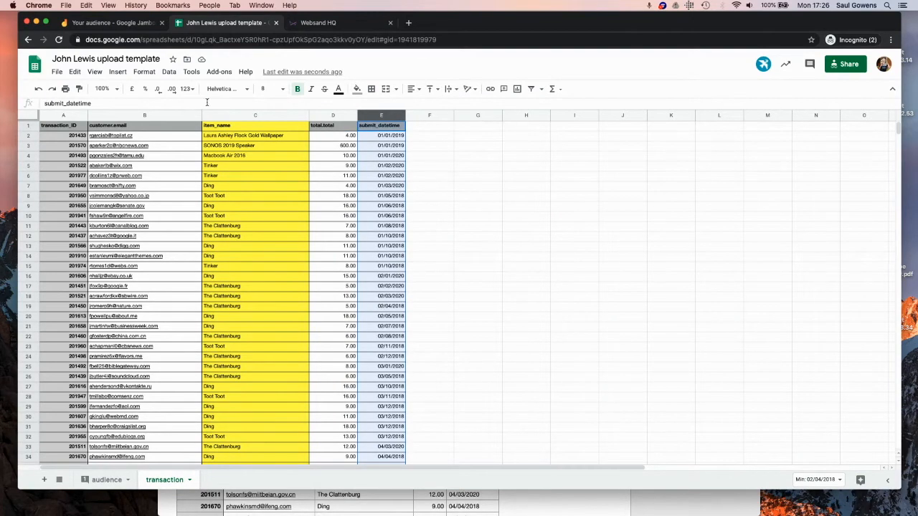
click(260, 139)
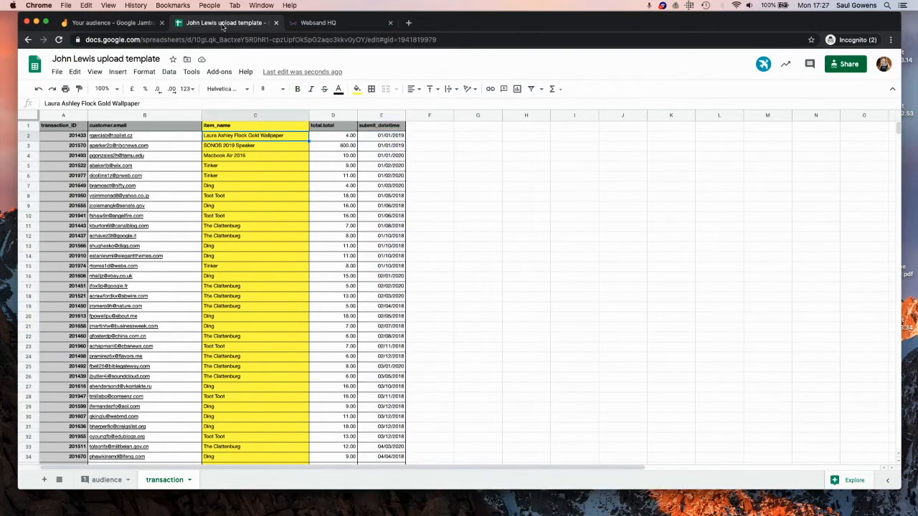
click(57, 72)
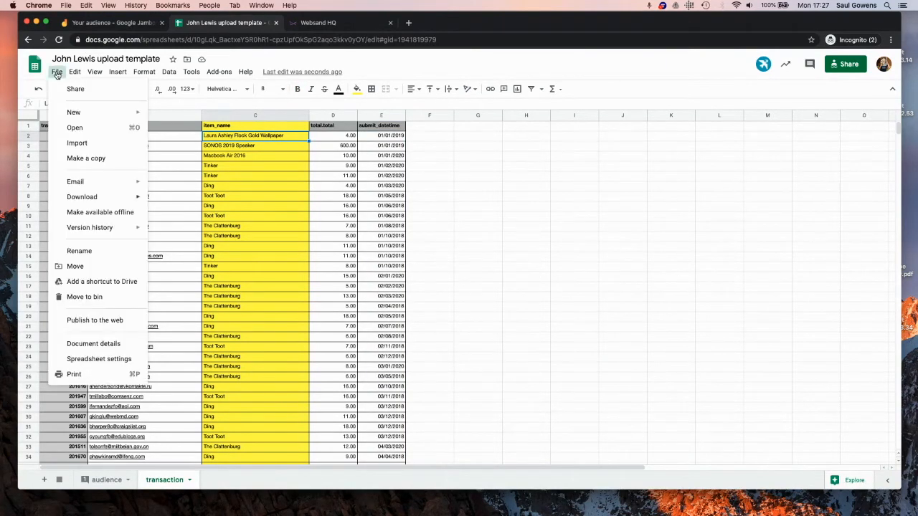
mouse_move(90, 196)
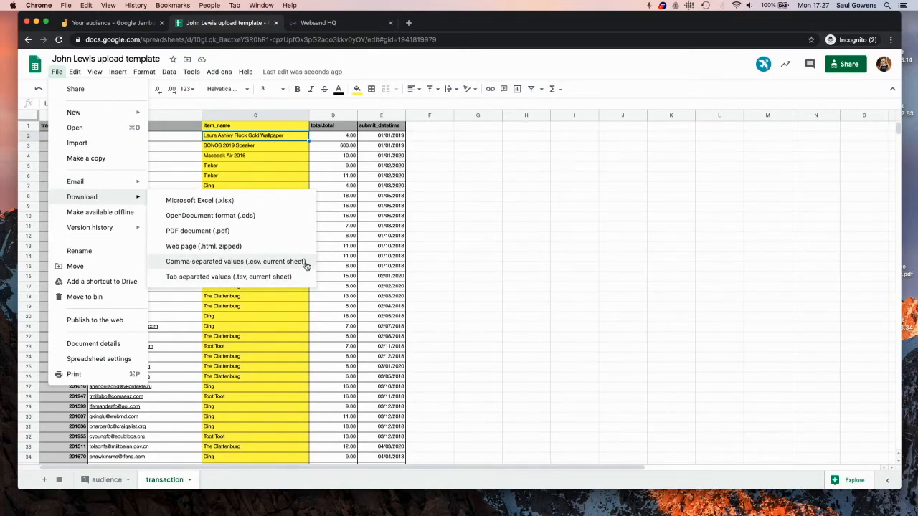
Step: Switch to Websand HQ and upload "John Lewis upload template - transaction (6).csv" as a new Transactions import
click(316, 24)
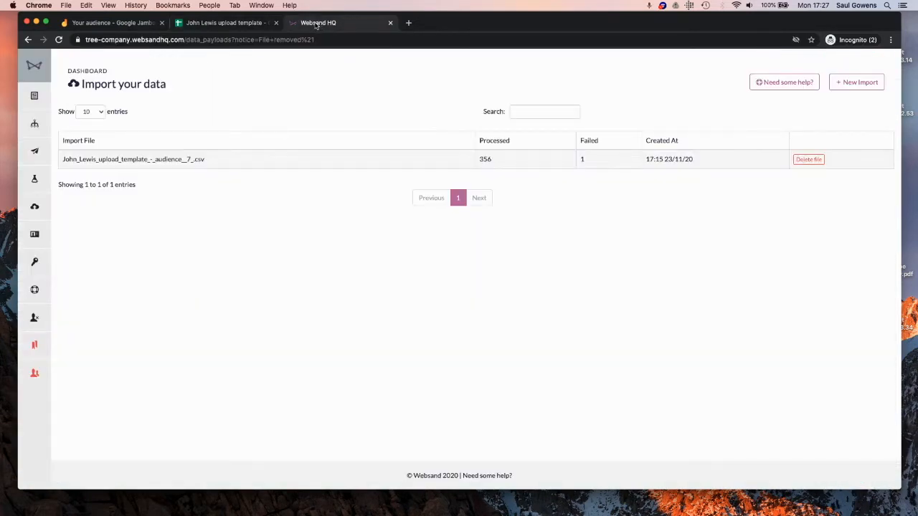
click(860, 83)
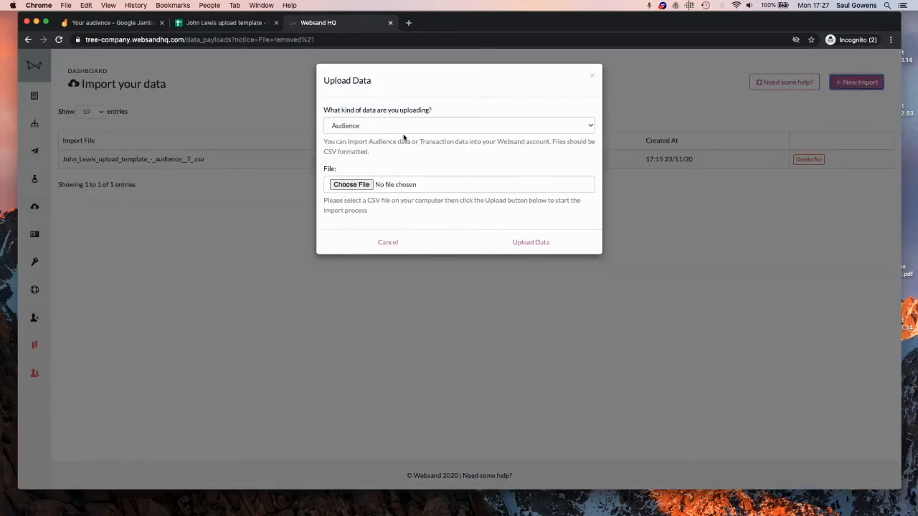
click(395, 123)
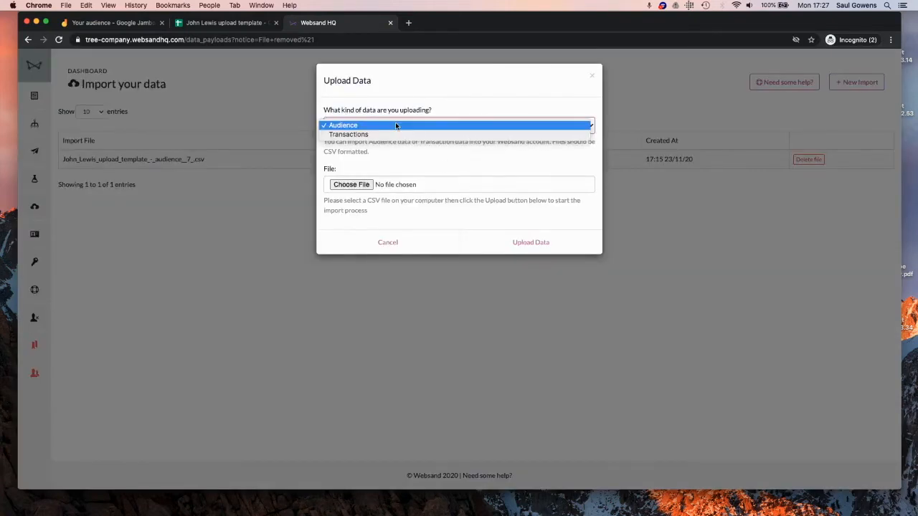
click(349, 134)
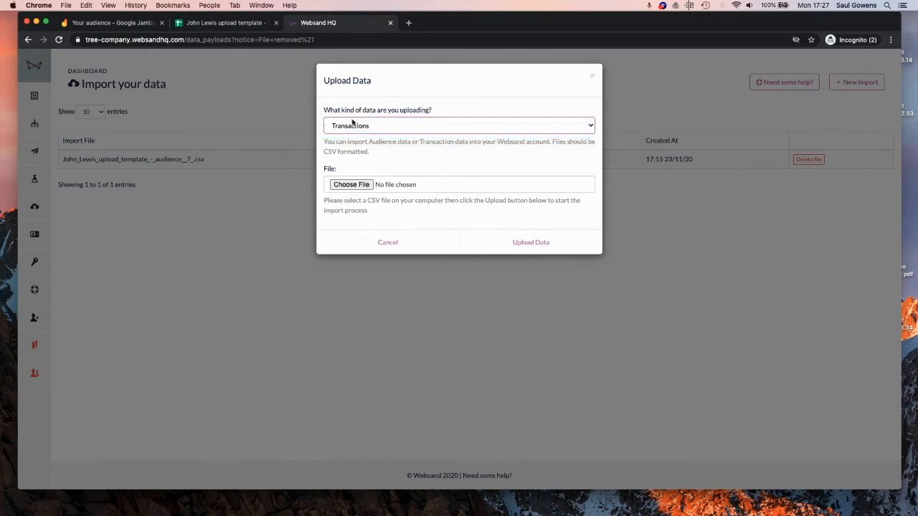
click(357, 187)
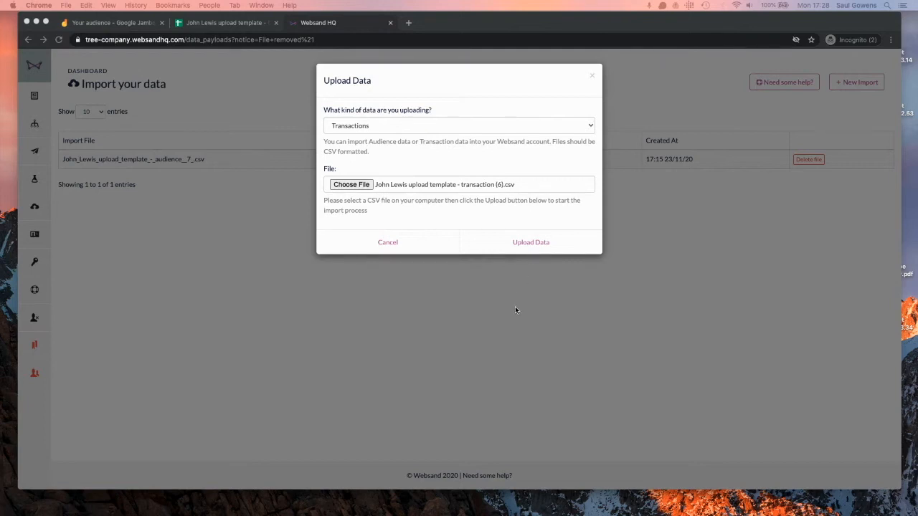
click(519, 245)
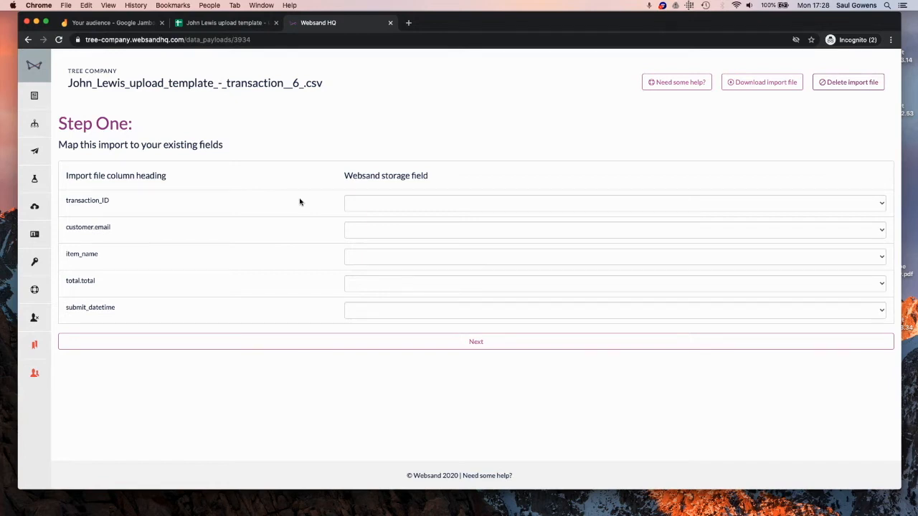
Step: Map transaction_ID to Transaction ID, item_name to items.name, and customer.email, total.total and submit_datetime to the storage fields of the same name
click(378, 205)
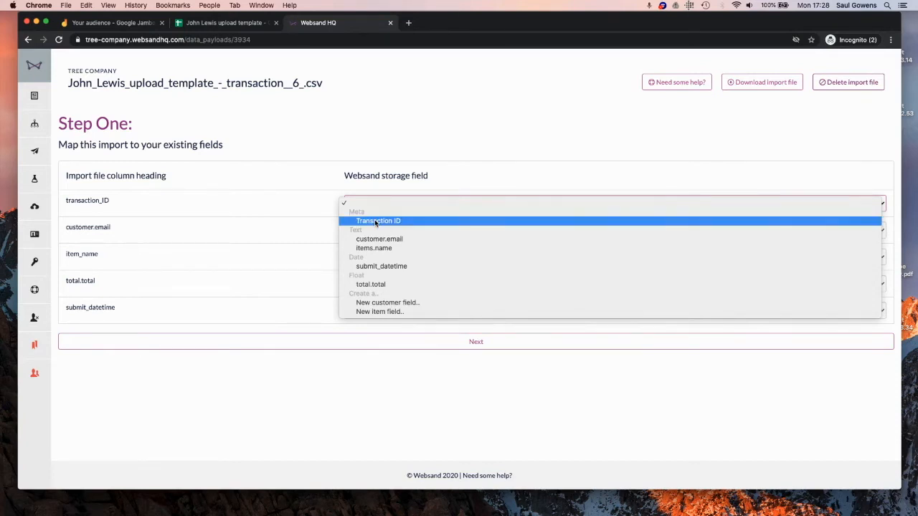
click(374, 223)
click(369, 229)
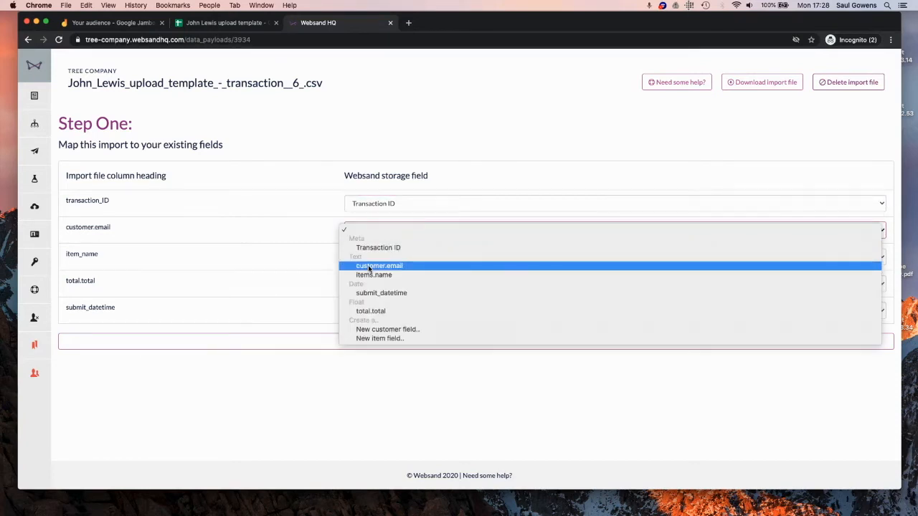
click(369, 266)
click(361, 259)
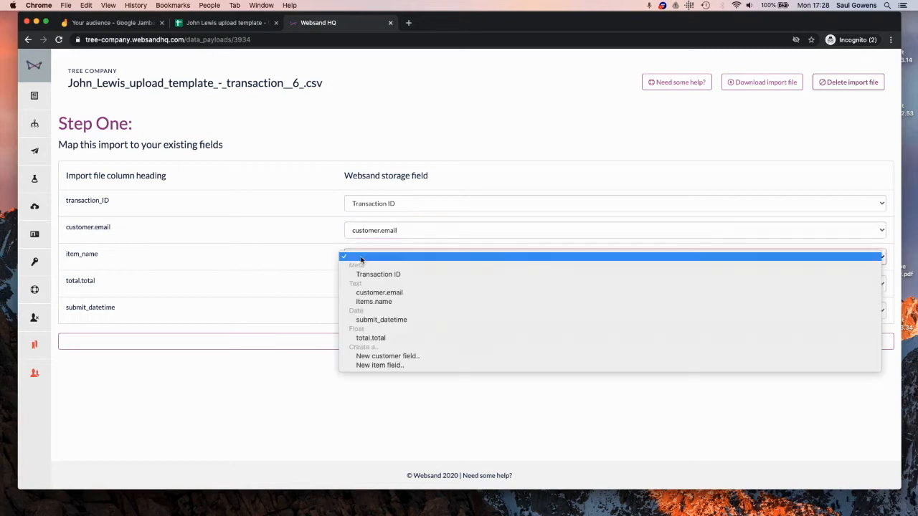
click(367, 303)
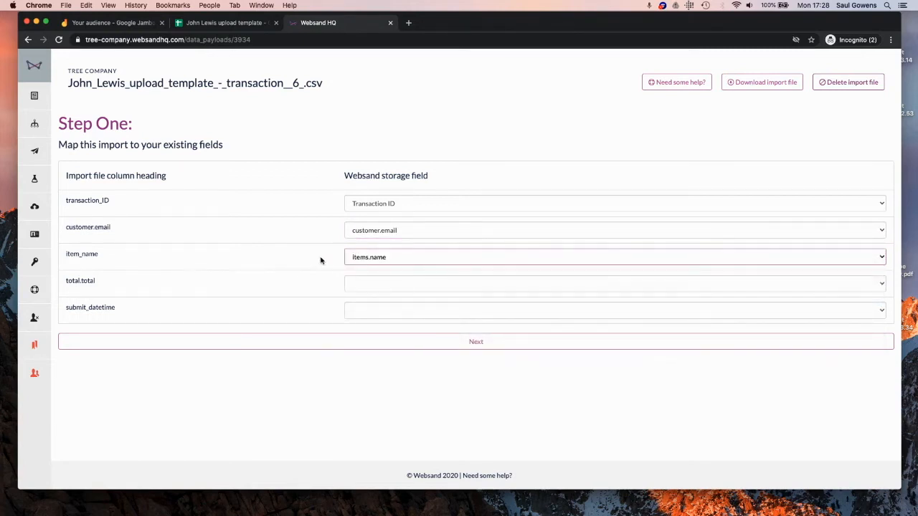
click(364, 288)
click(369, 352)
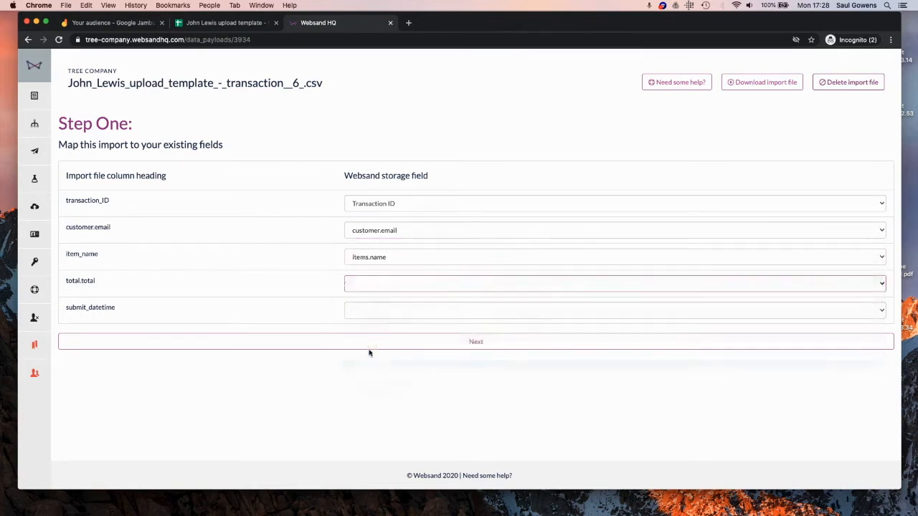
click(363, 310)
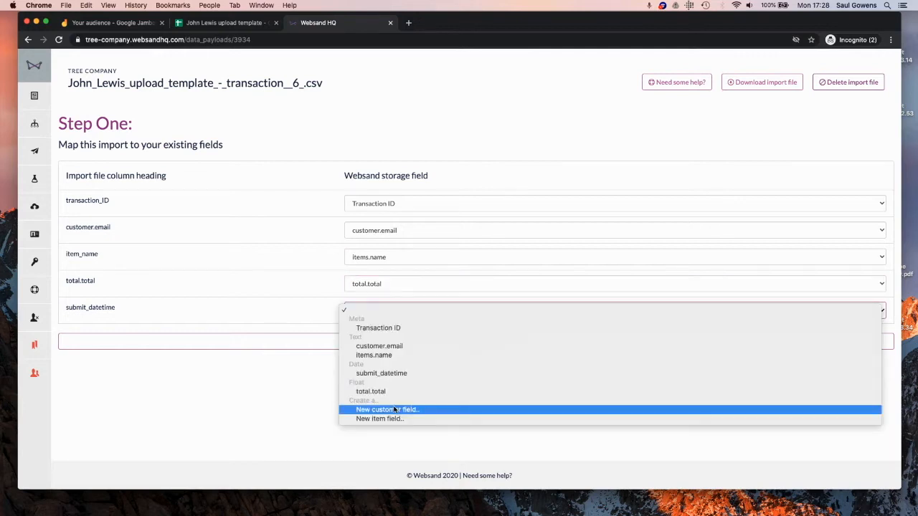
click(387, 374)
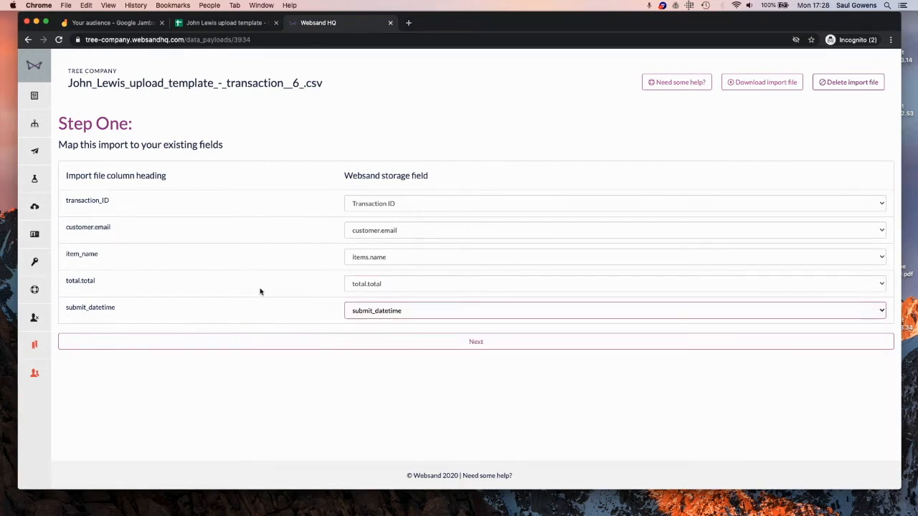
Step: Accept the field mapping, continue to data verification and start the transaction import
click(314, 342)
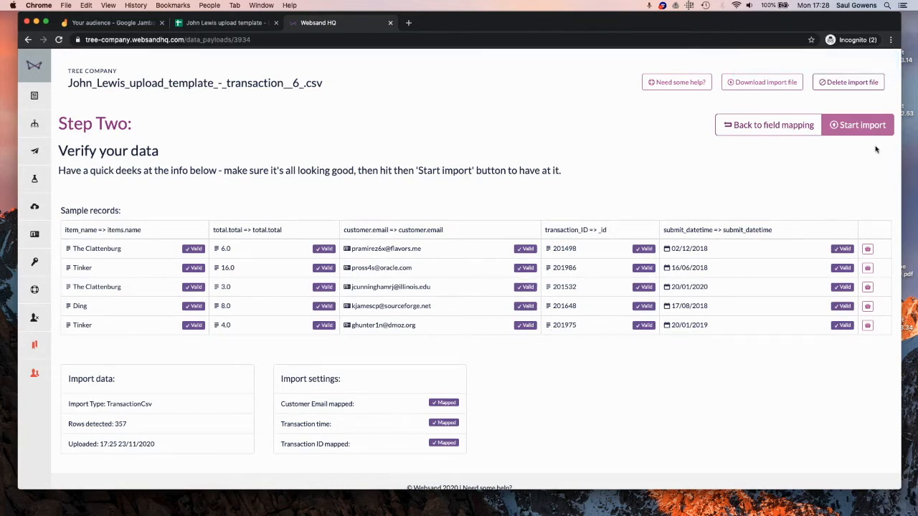
click(854, 127)
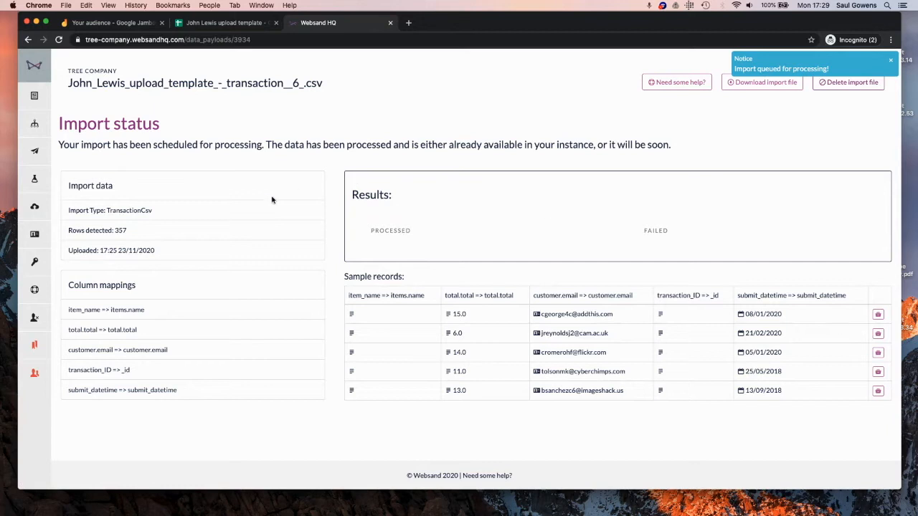
Step: Create a Source segment named "People that signed up with Promo" for the customer source code promo, with the date range Ever
click(33, 124)
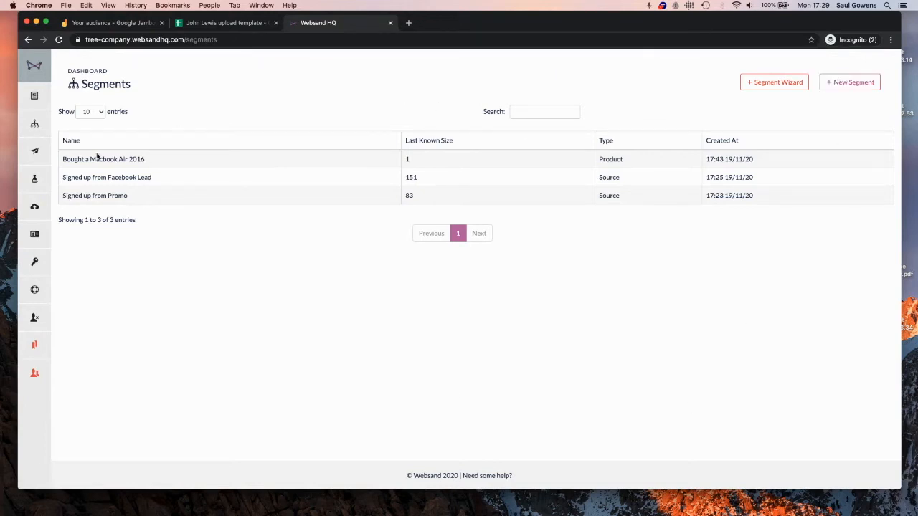
click(866, 81)
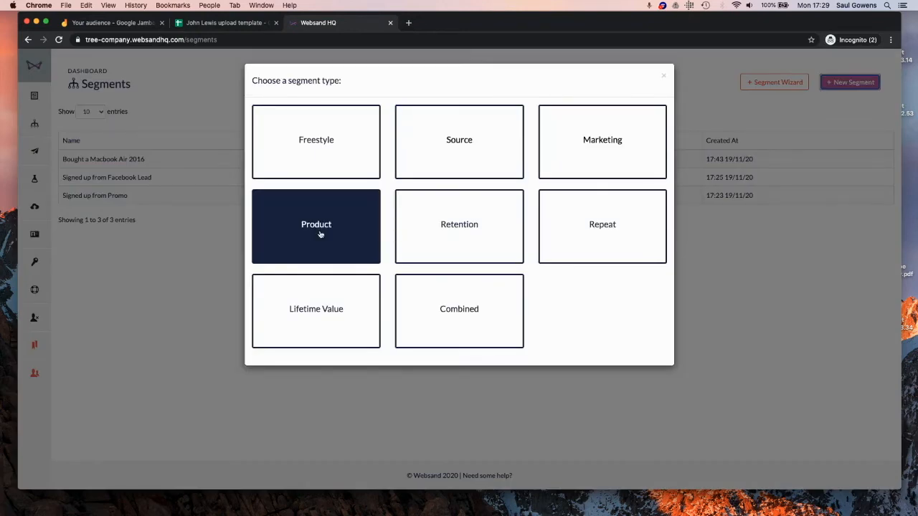
click(459, 144)
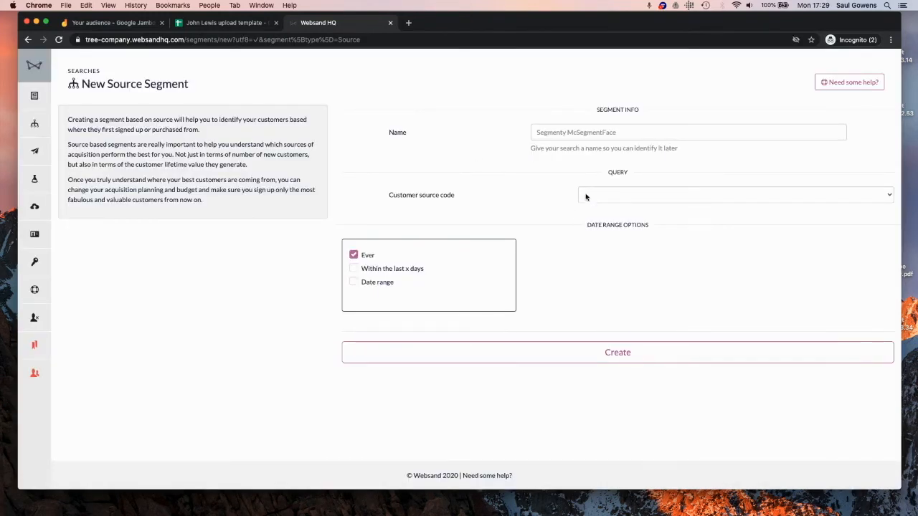
click(589, 195)
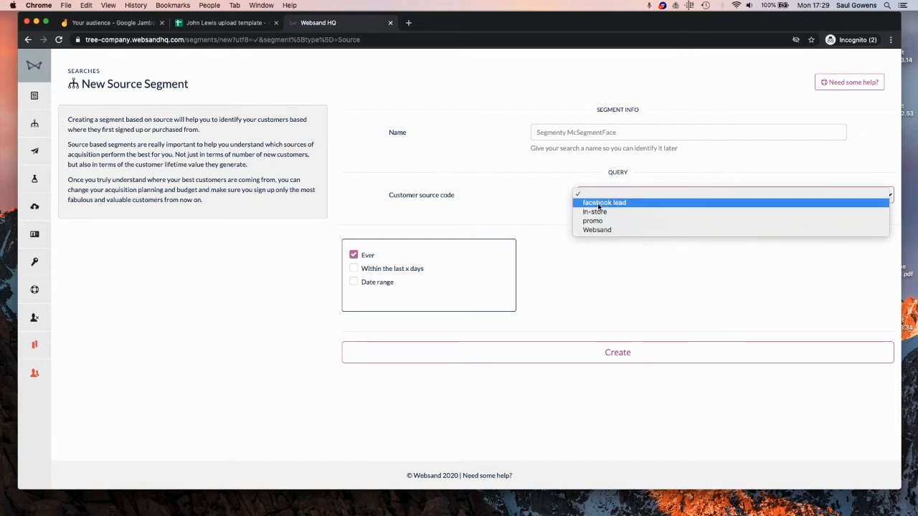
click(593, 224)
click(553, 130)
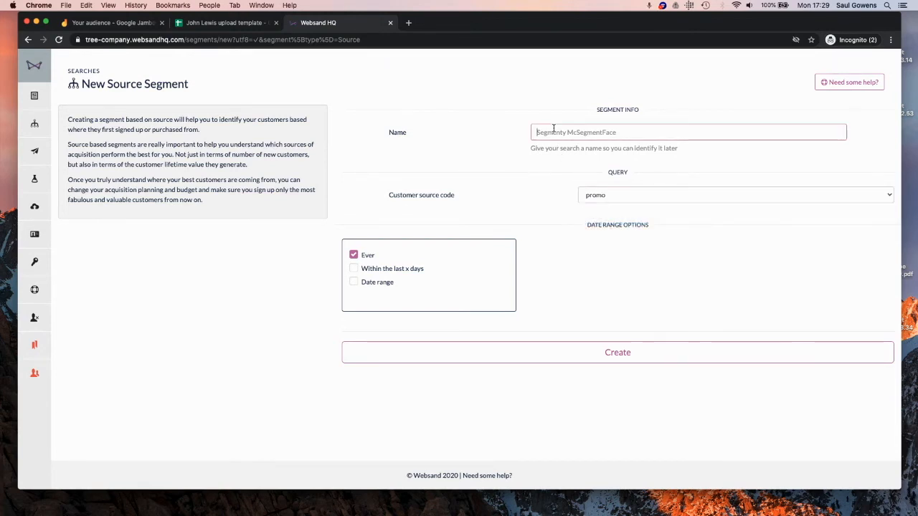
text(People that signed )
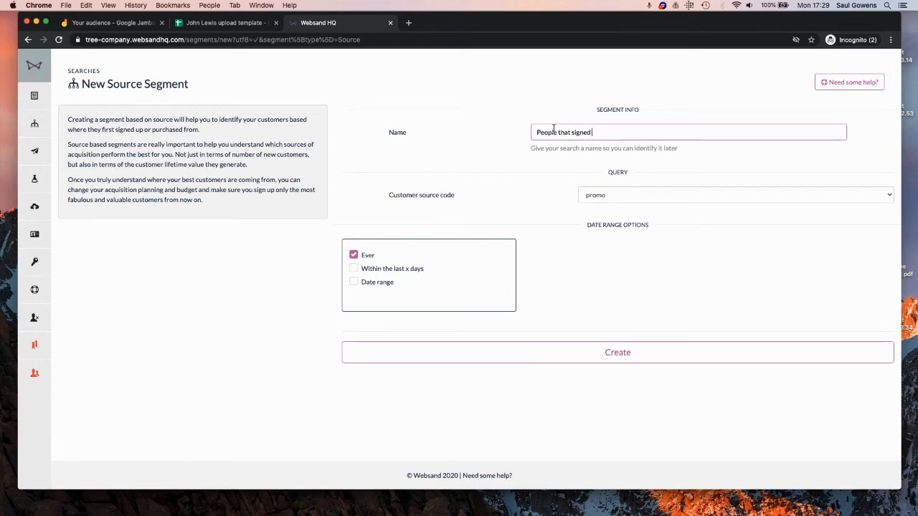
text(up with Protmo)
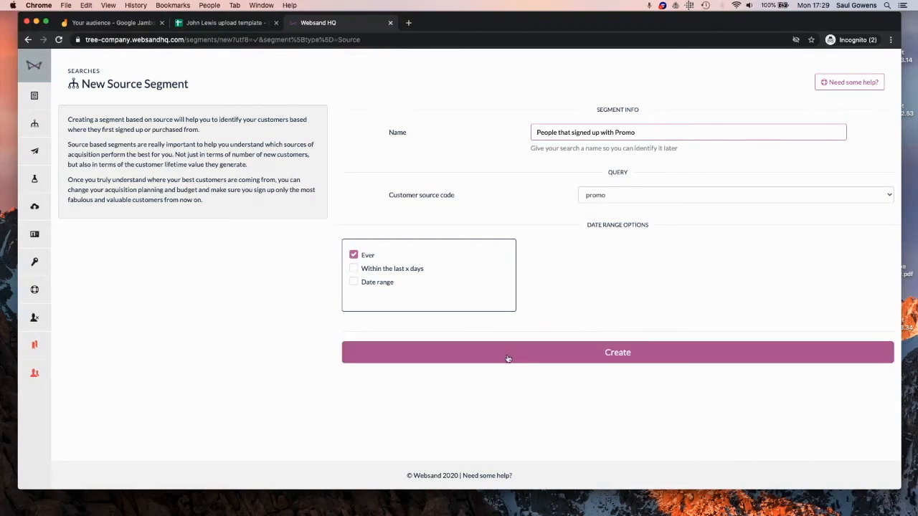
click(507, 355)
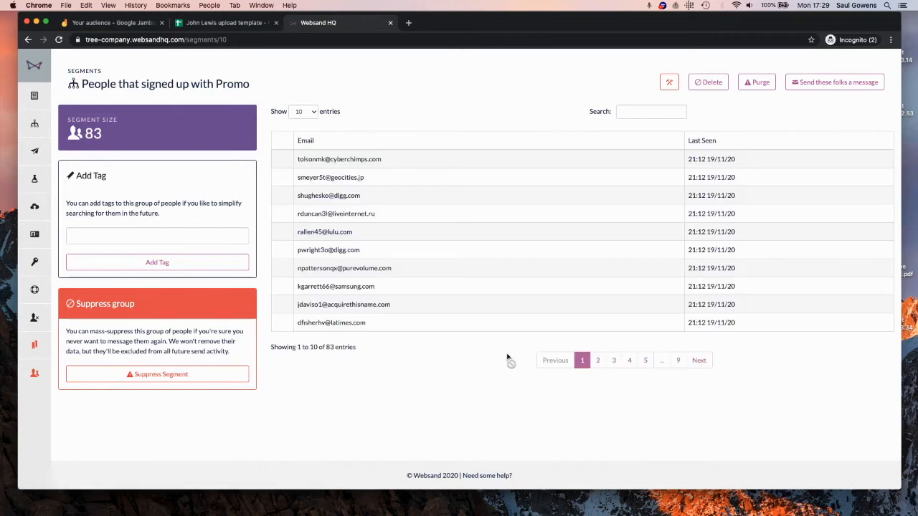
Step: Start a new Product segment with "Laura Ashley Flock Gold Wallpaper" as the product purchased
click(33, 124)
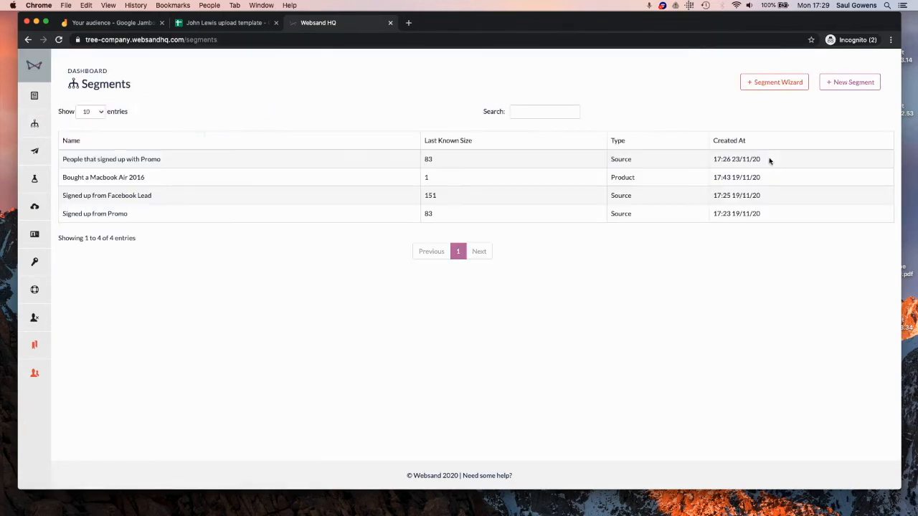
click(852, 83)
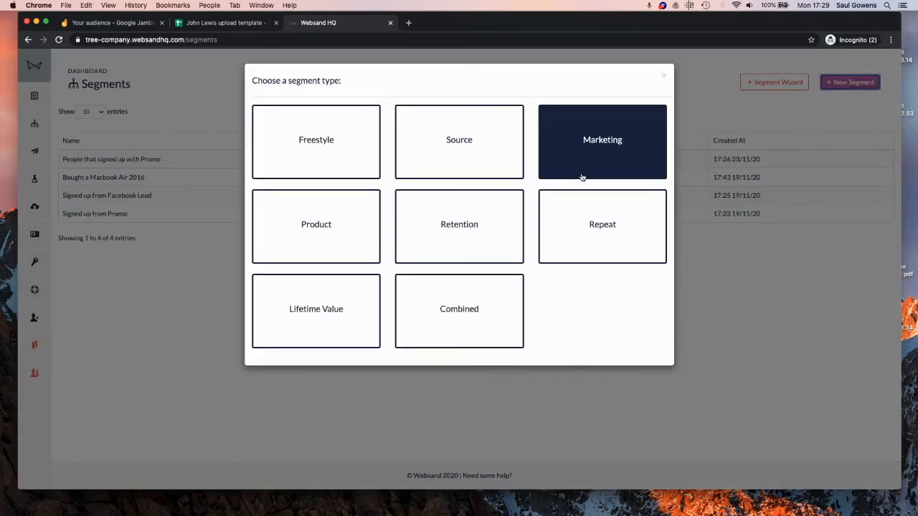
click(342, 245)
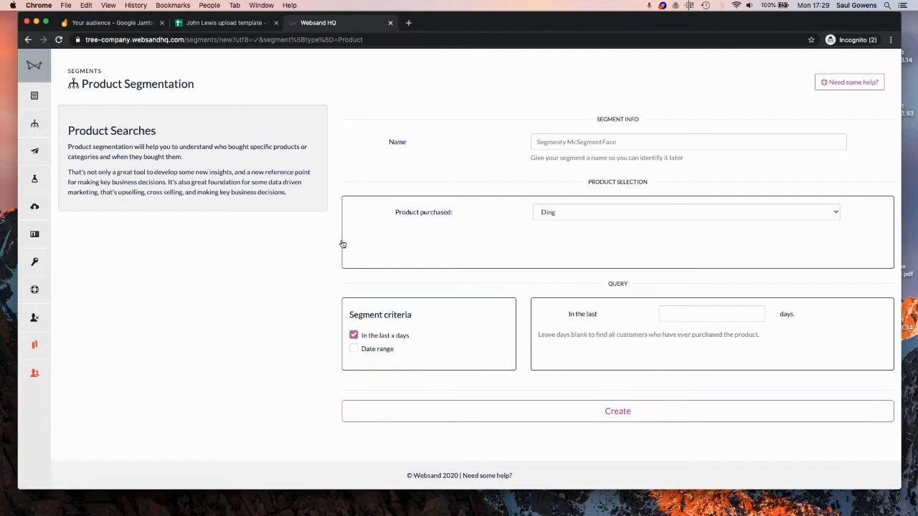
click(590, 212)
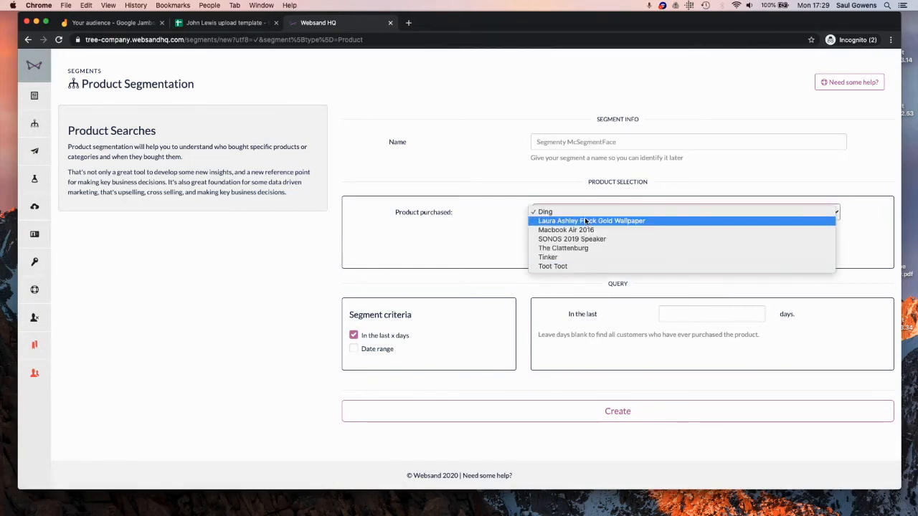
click(587, 221)
Step: Name the product segment "Laura Ashley Flock Wallpaper Customers" and create it with the days limit left blank
click(553, 139)
text(Lau)
key(BackSpace)
key(BackSpace)
text(uura Ash)
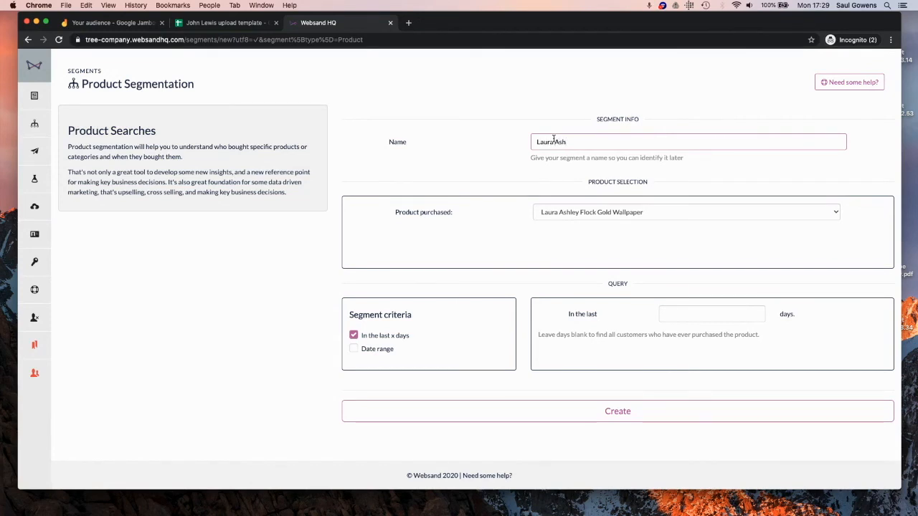
text(ley Flock Wallpaper)
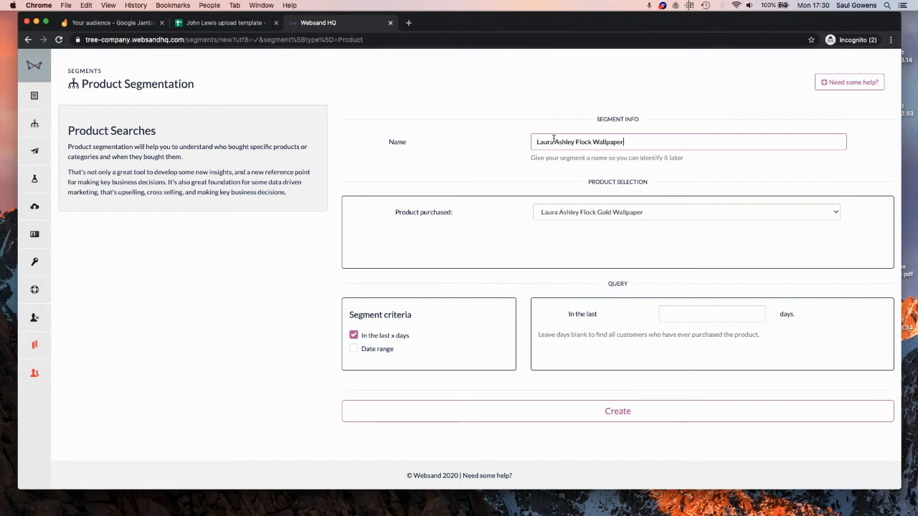
text( Customers)
click(485, 418)
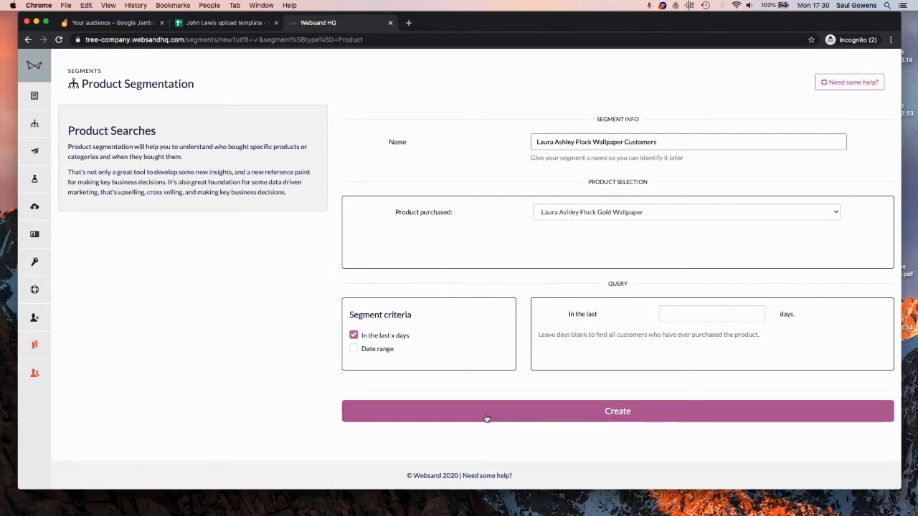